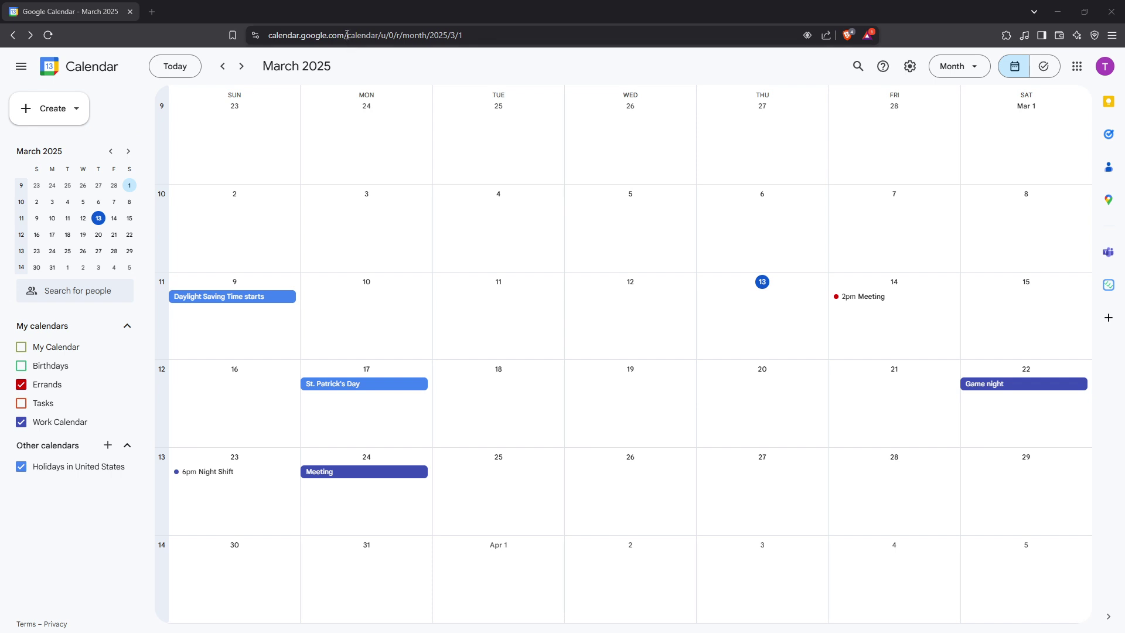
- Select the calendar's web address, then delete the March 24 Meeting and undo the deletion
{"action": "left_click_drag", "start_coordinate": [348, 35], "coordinate": [426, 182]}
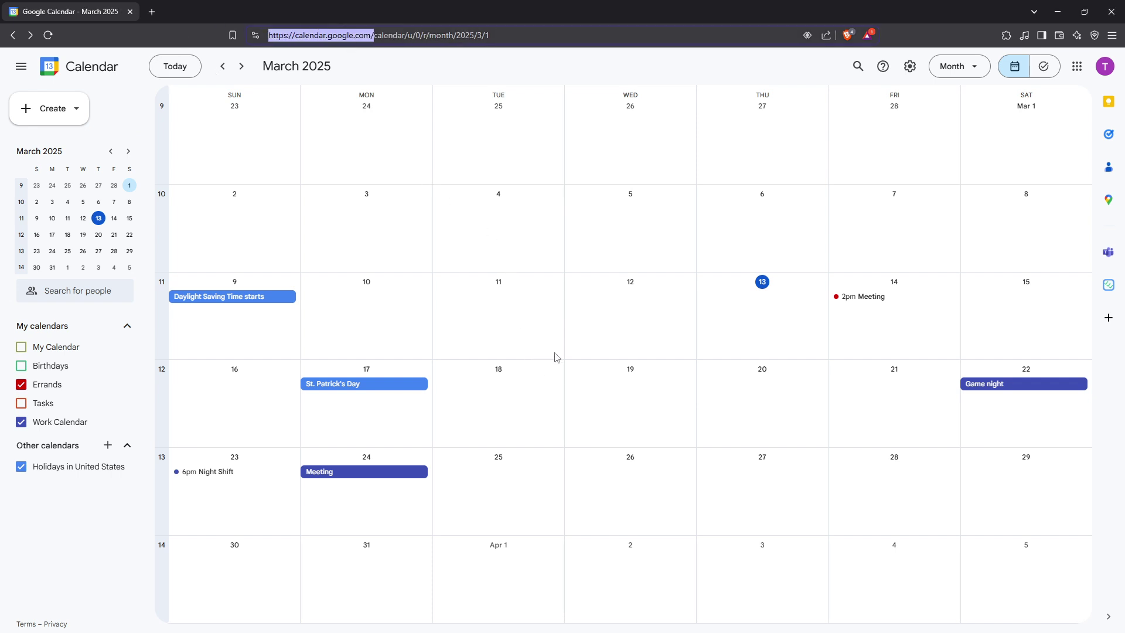
{"action": "scroll", "coordinate": [557, 364], "scroll_direction": "down", "scroll_amount": 1}
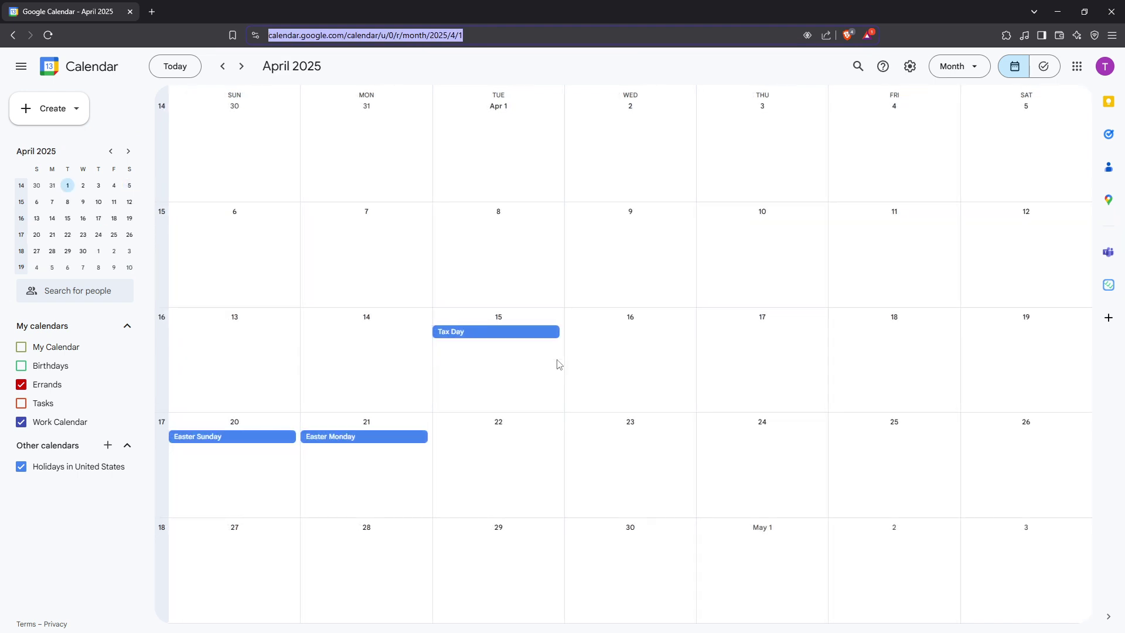
{"action": "scroll", "coordinate": [557, 363], "scroll_direction": "up", "scroll_amount": 1}
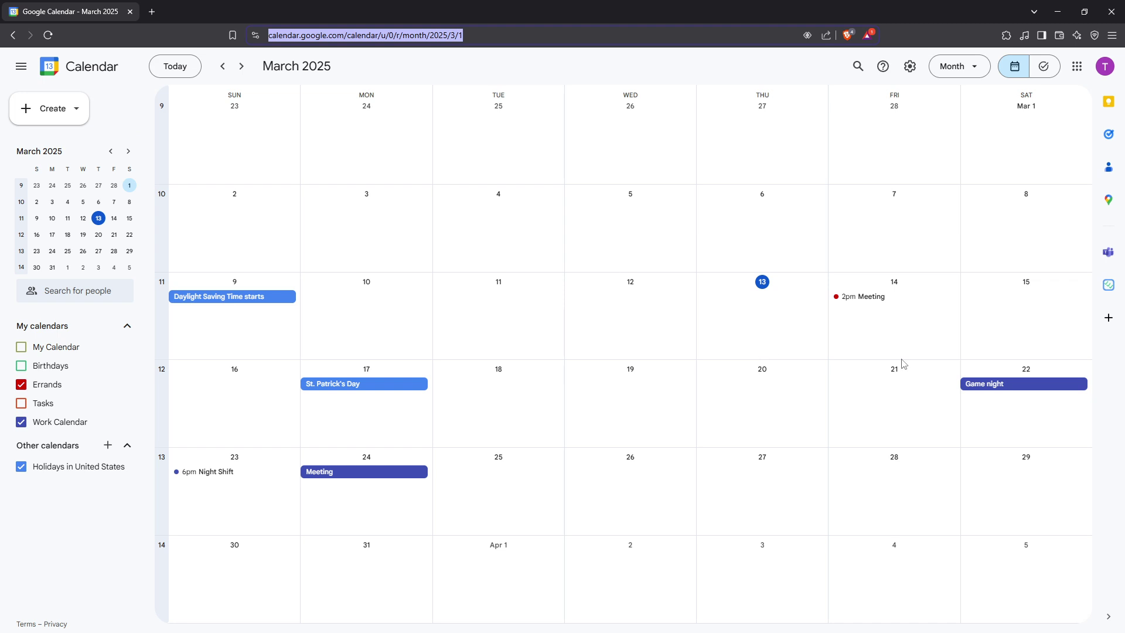
{"action": "left_click", "coordinate": [382, 476]}
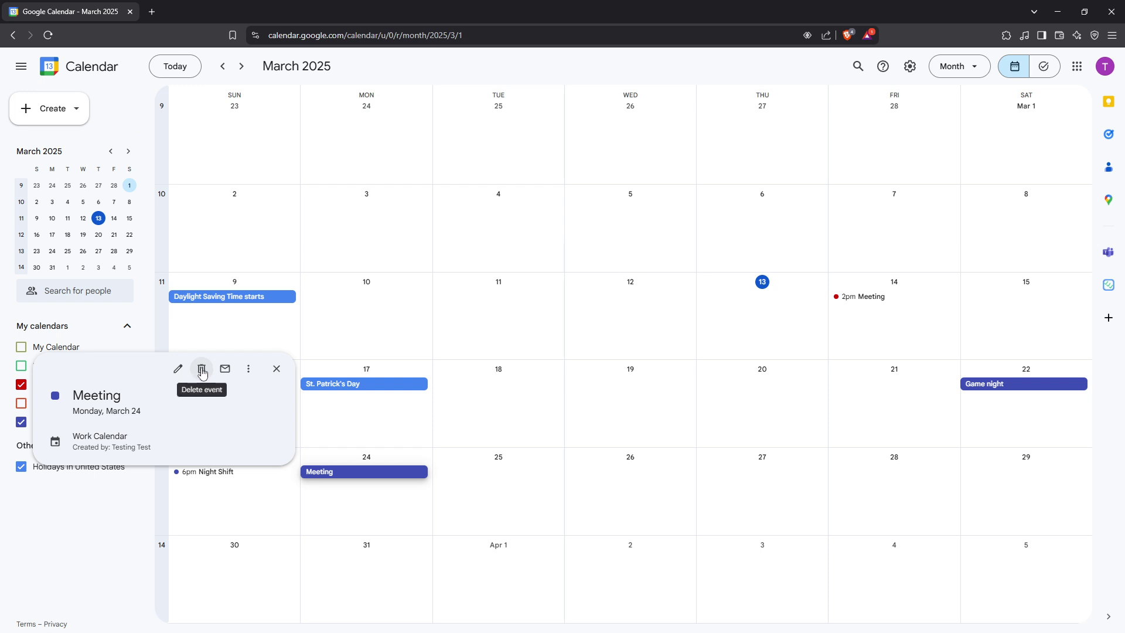
{"action": "left_click", "coordinate": [201, 370]}
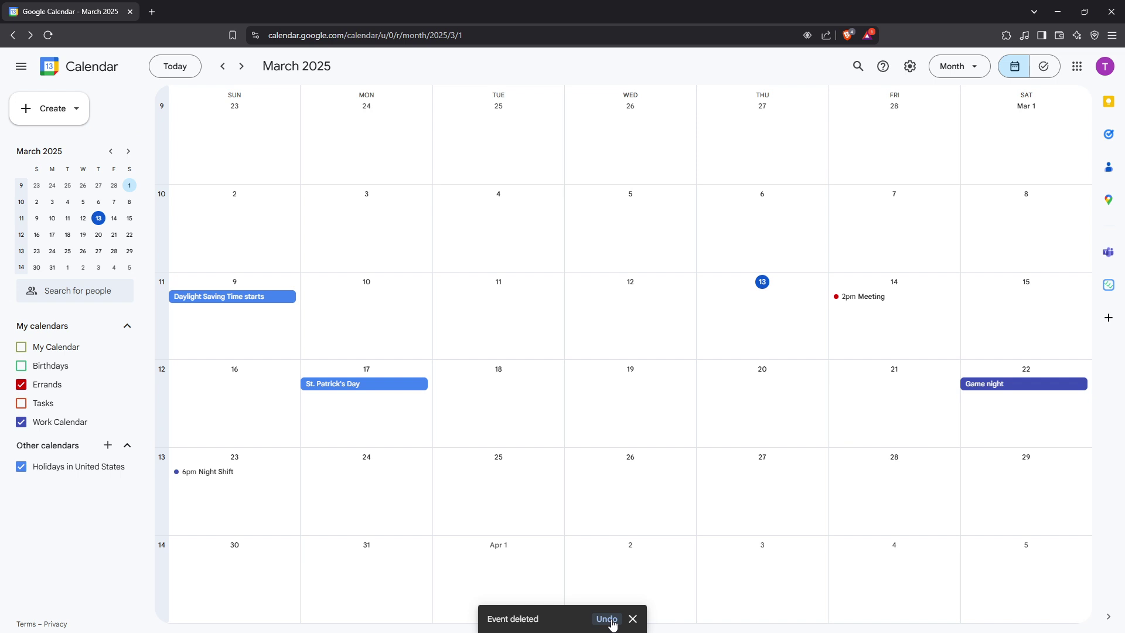
{"action": "left_click", "coordinate": [607, 619]}
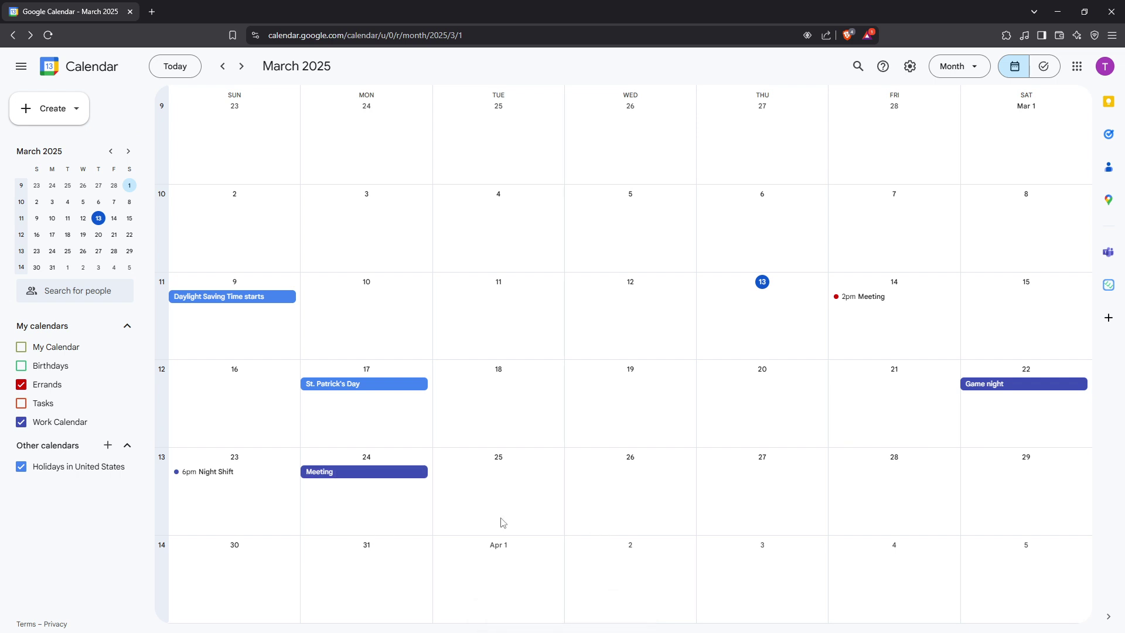
- Delete the March 24 Meeting again and restore it with Ctrl+Z
{"action": "left_click", "coordinate": [372, 475]}
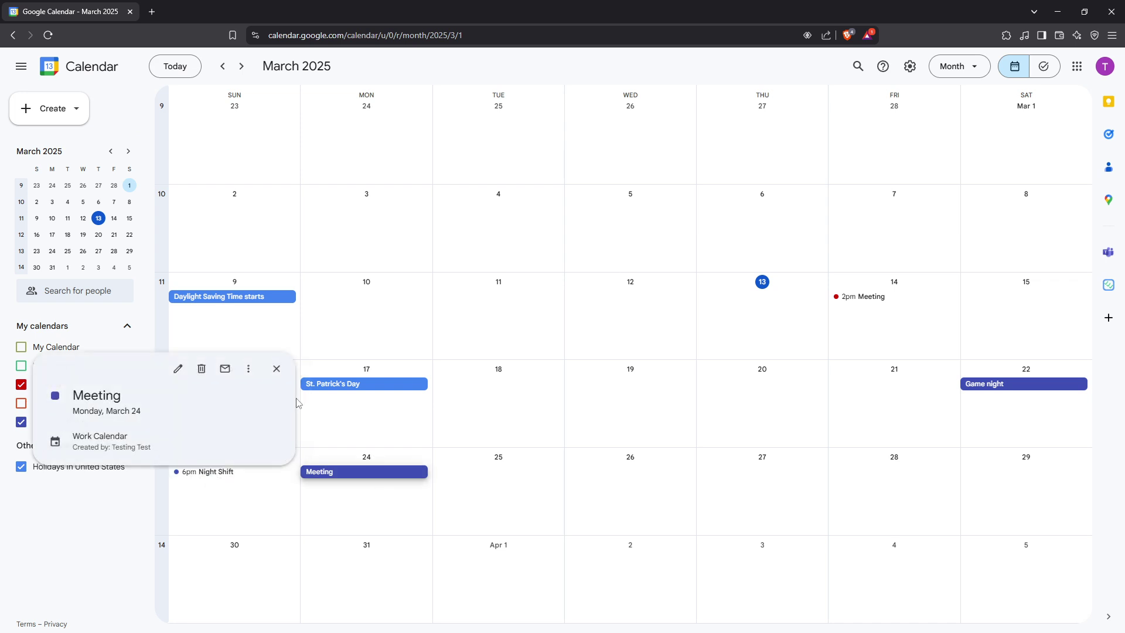
{"action": "left_click", "coordinate": [201, 370]}
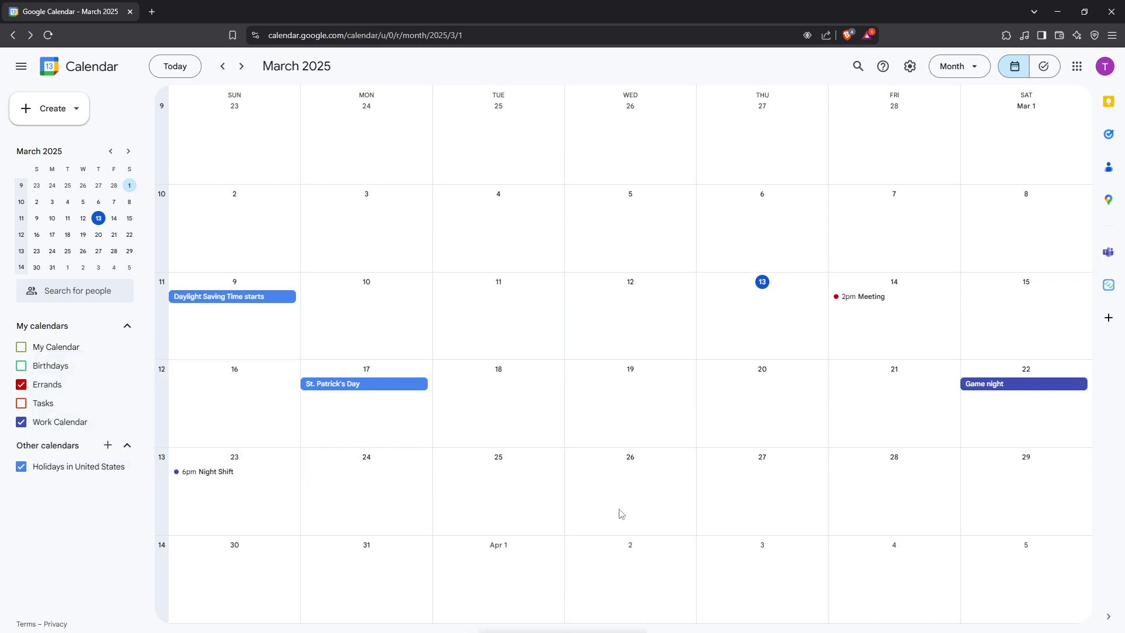
{"action": "key", "text": "ctrl+z"}
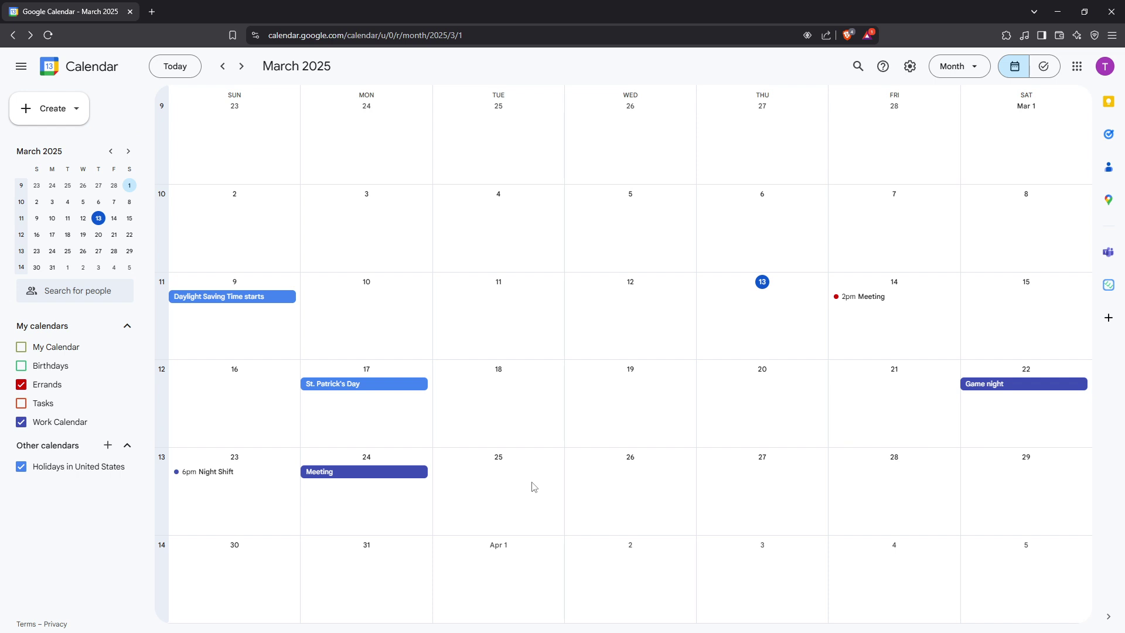
- Delete and restore the March 22 Game night event, then view the Trash of deleted events
{"action": "left_click", "coordinate": [1013, 390]}
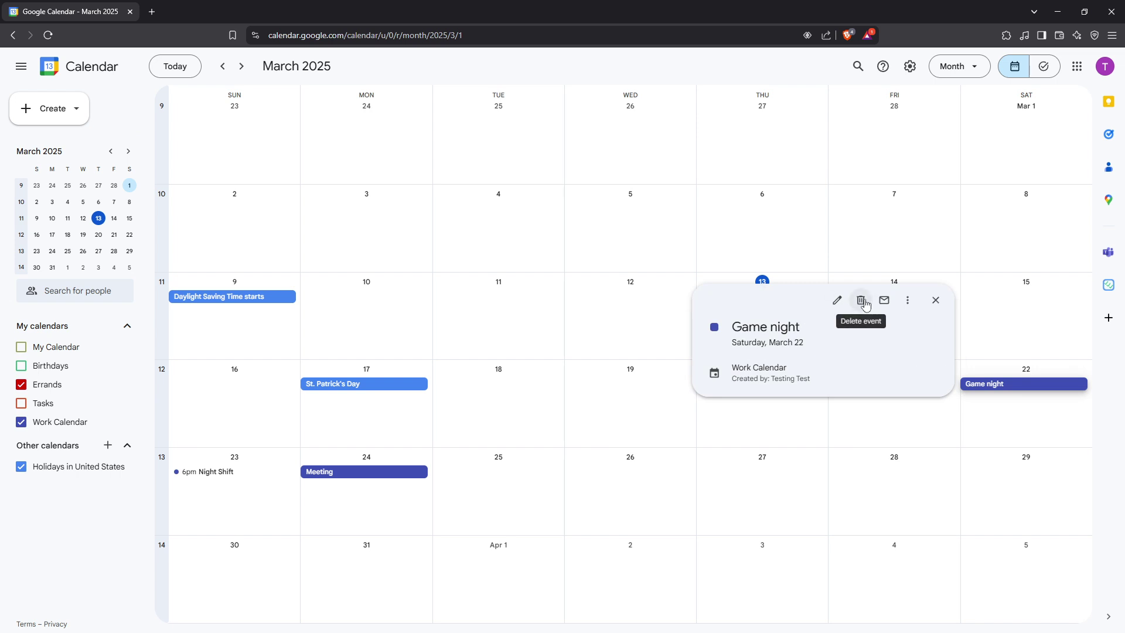
{"action": "left_click", "coordinate": [865, 304]}
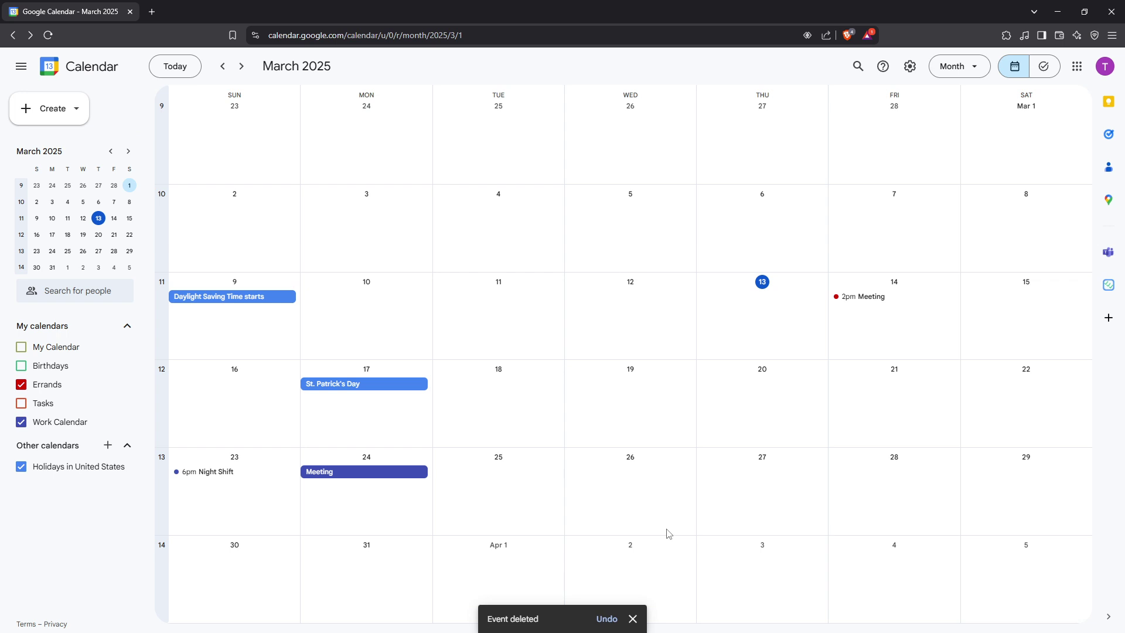
{"action": "key", "text": "ctrl+z"}
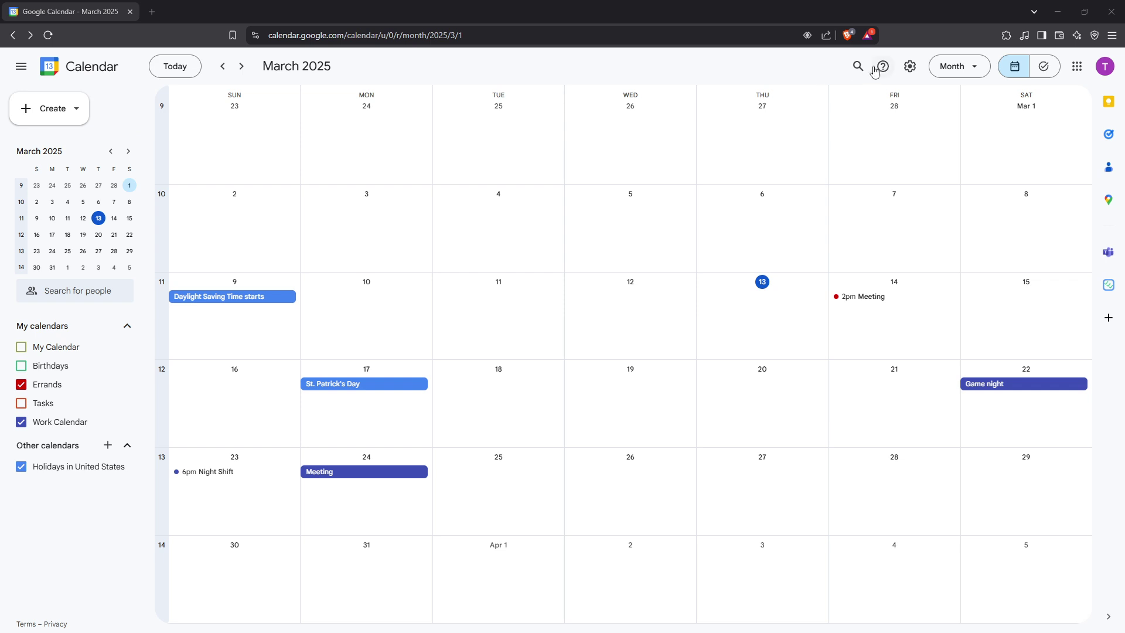
{"action": "left_click", "coordinate": [910, 66]}
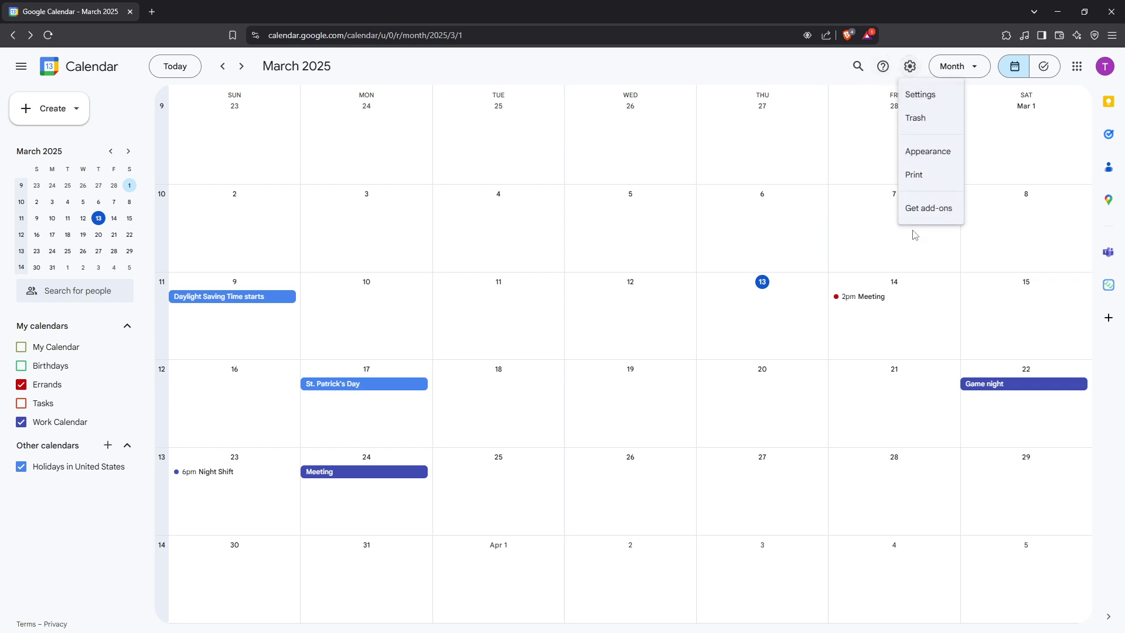
{"action": "left_click", "coordinate": [923, 118]}
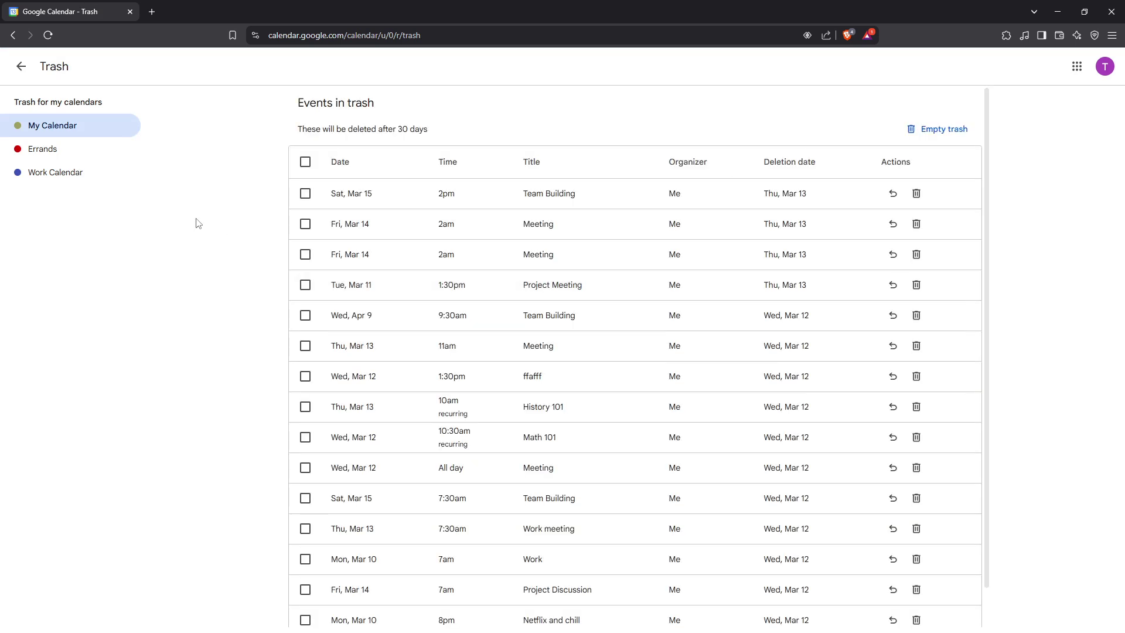